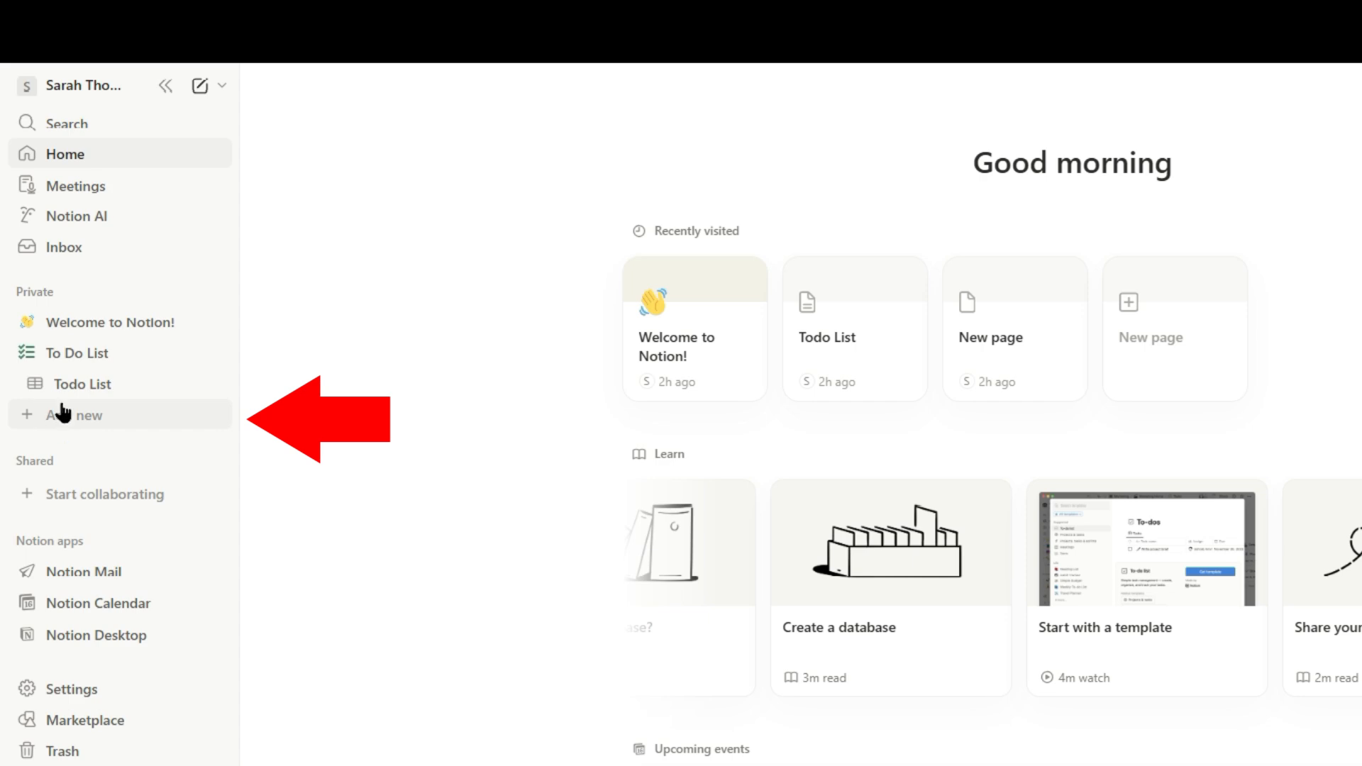
Step: Create an empty page in the Private section and title it "My First Hub"
{"action": "left_click", "coordinate": [10, 396]}
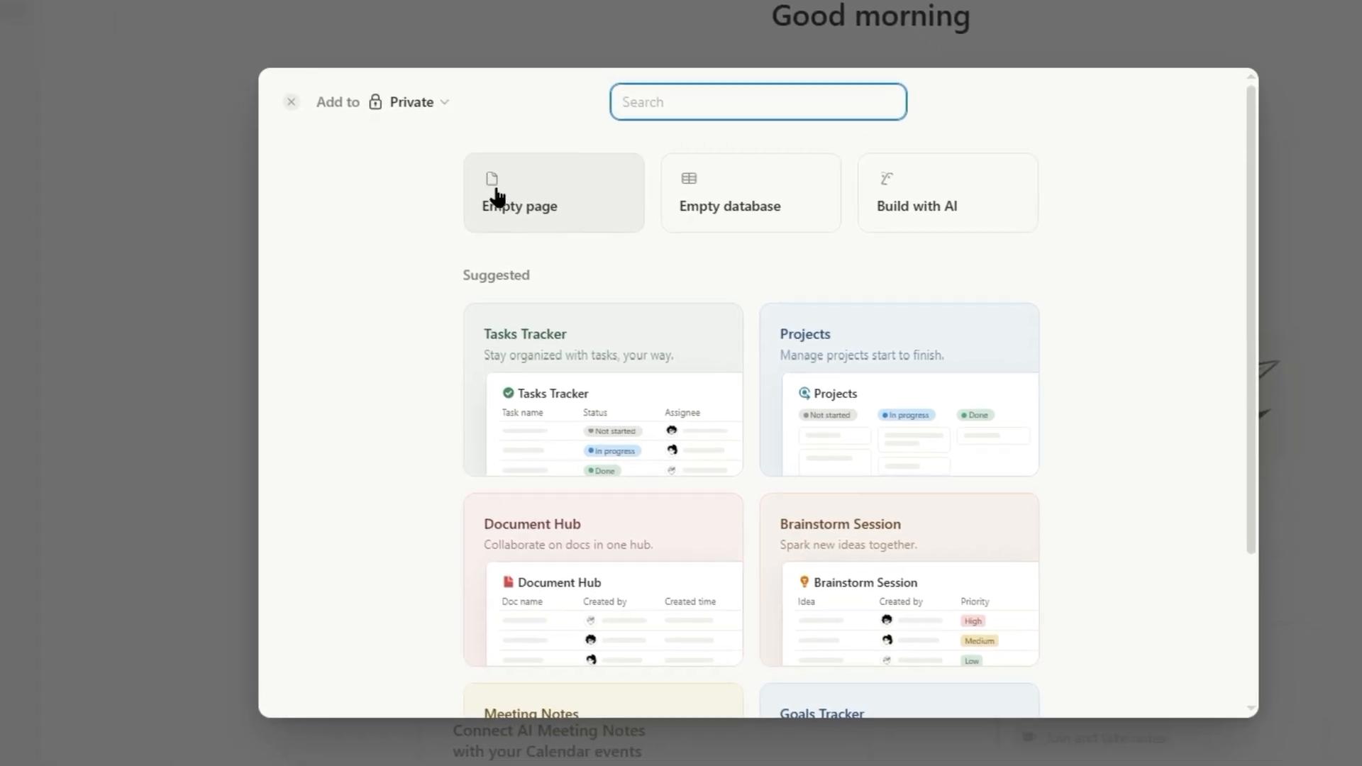
{"action": "left_click", "coordinate": [487, 188]}
{"action": "type", "text": "My "}
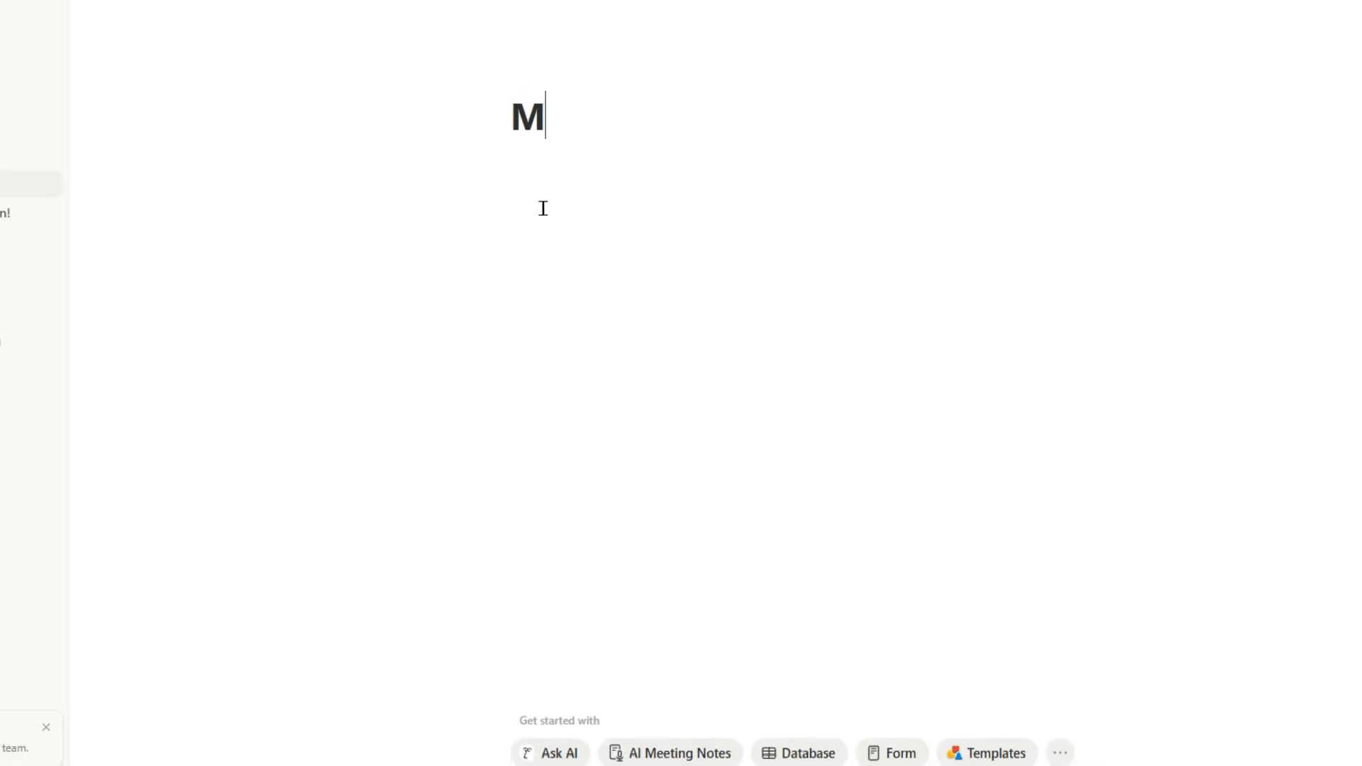
{"action": "type", "text": "First Hub"}
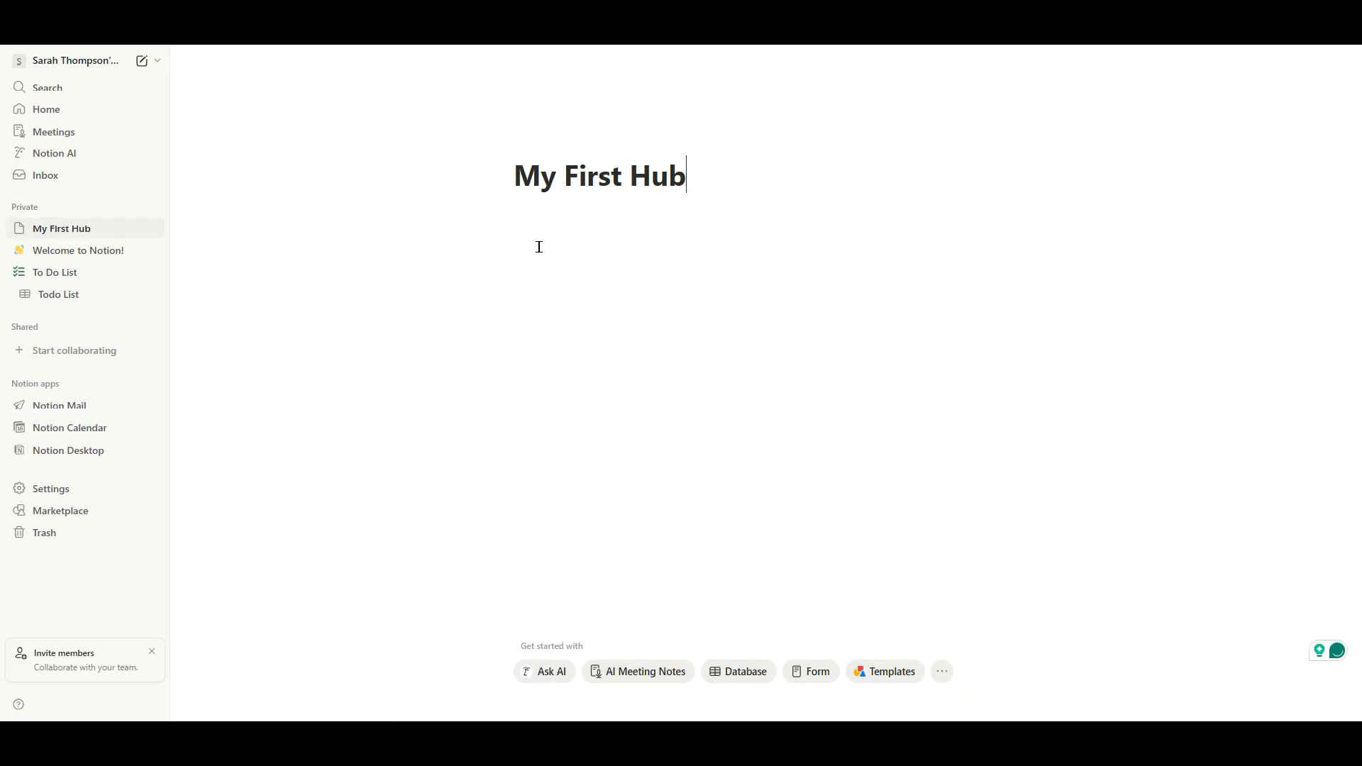
Step: Write the body text "This is my first page on Notion for time management and habit tracking. The main focus will be on diet and health."
{"action": "left_click", "coordinate": [538, 232]}
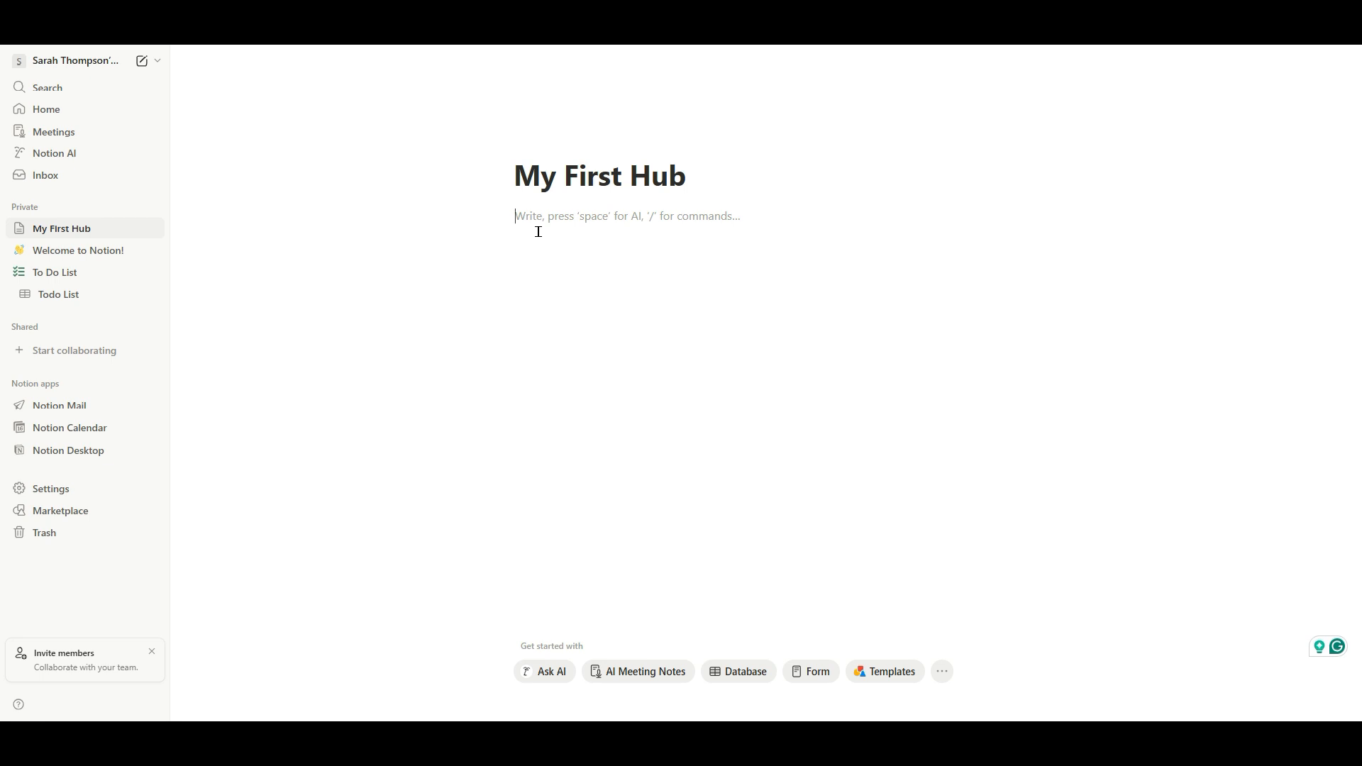
{"action": "type", "text": "This ismy firs"}
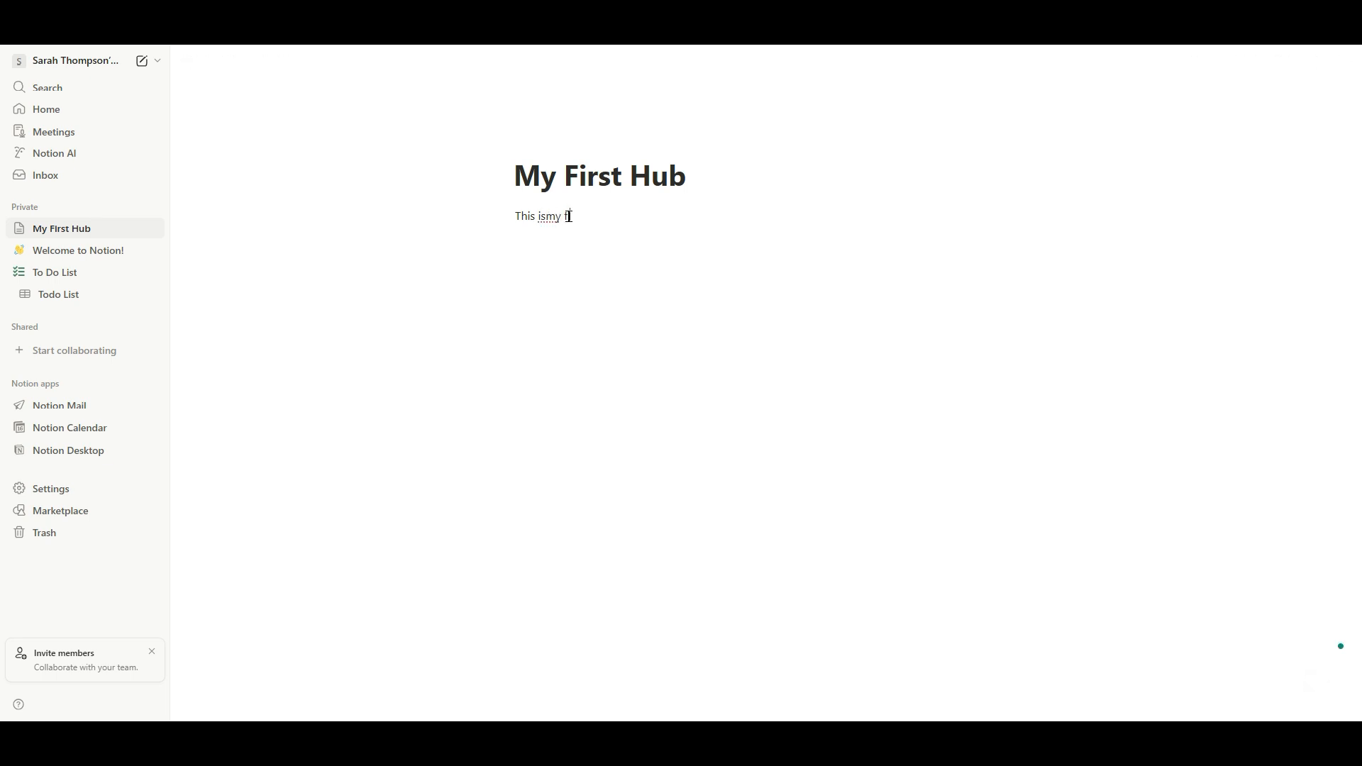
{"action": "type", "text": "t pA"}
{"action": "key", "text": "BackSpace"}
{"action": "type", "text": "age on notion"}
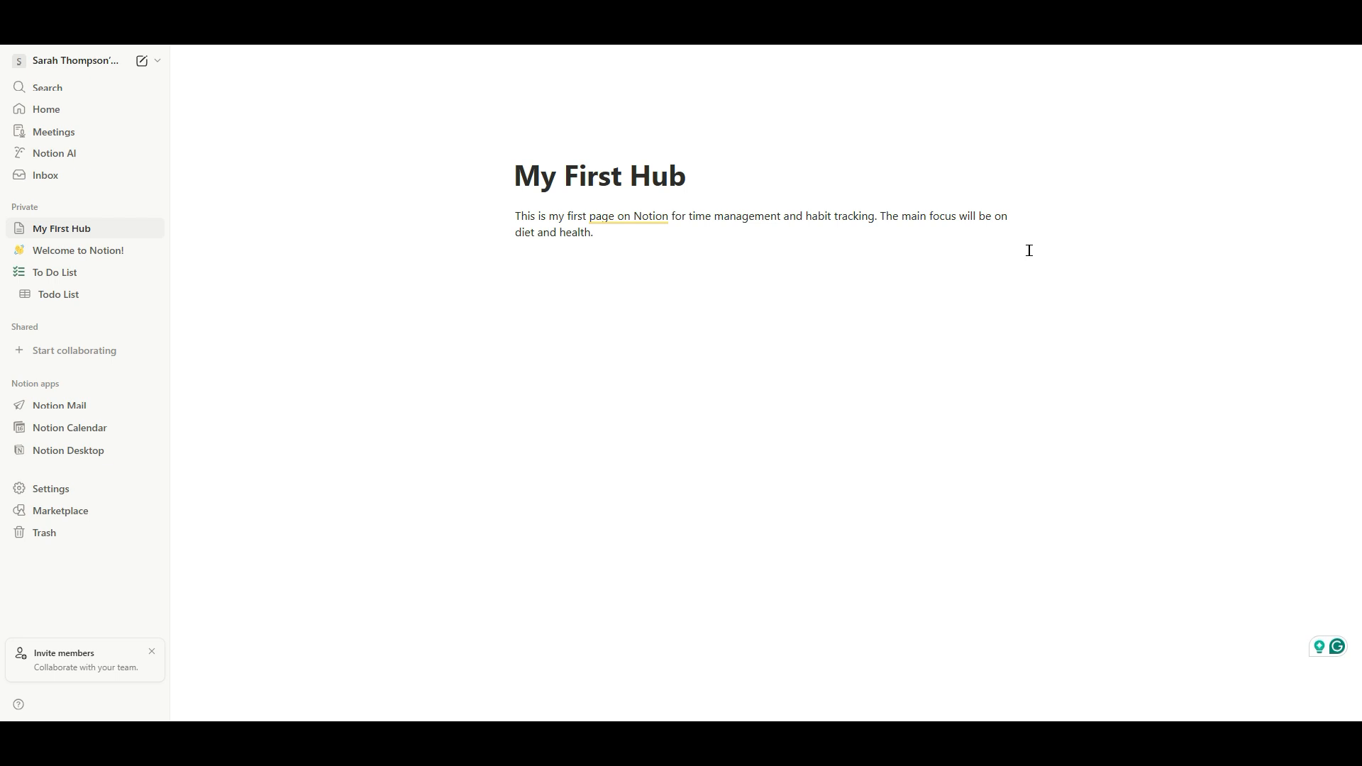
Step: Insert a Heading 2 block reading "Goals" below the introductory paragraph
{"action": "key", "text": "Return"}
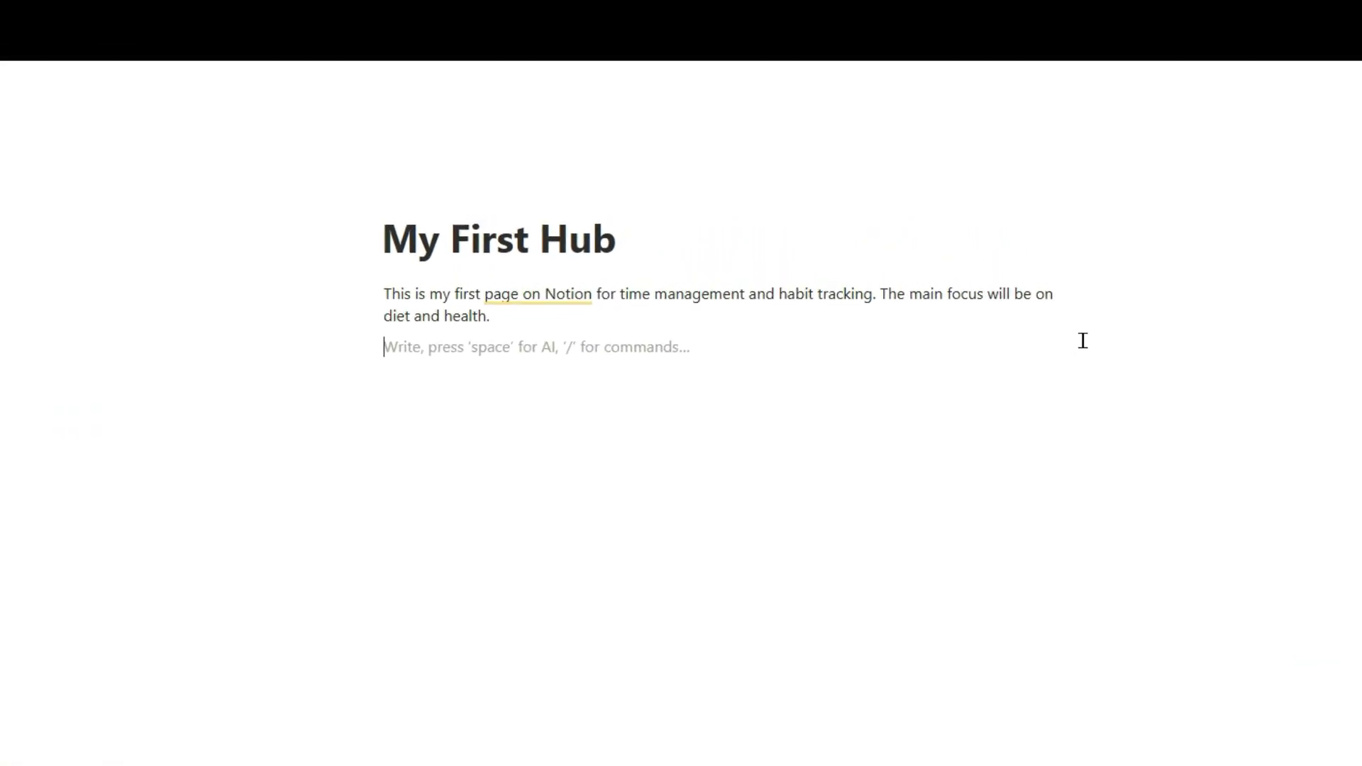
{"action": "type", "text": "/"}
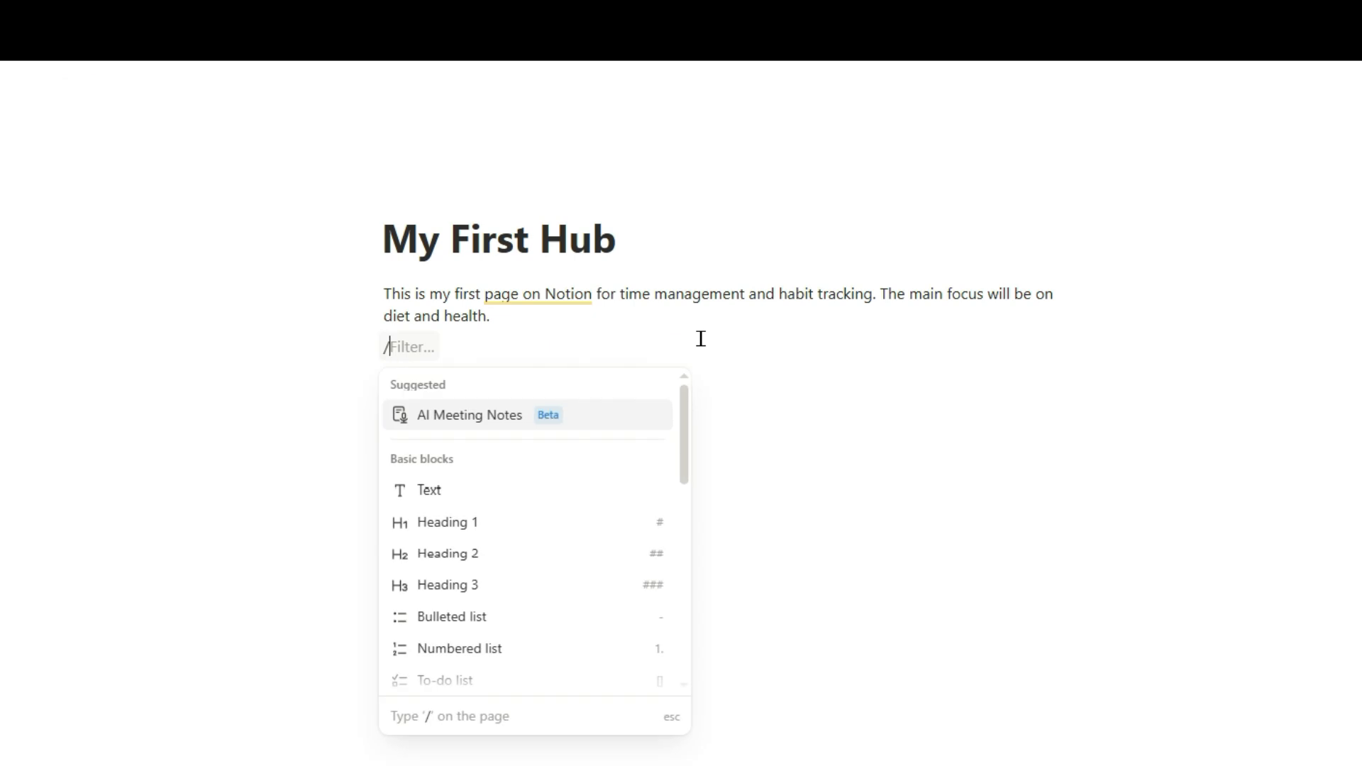
{"action": "type", "text": "h"}
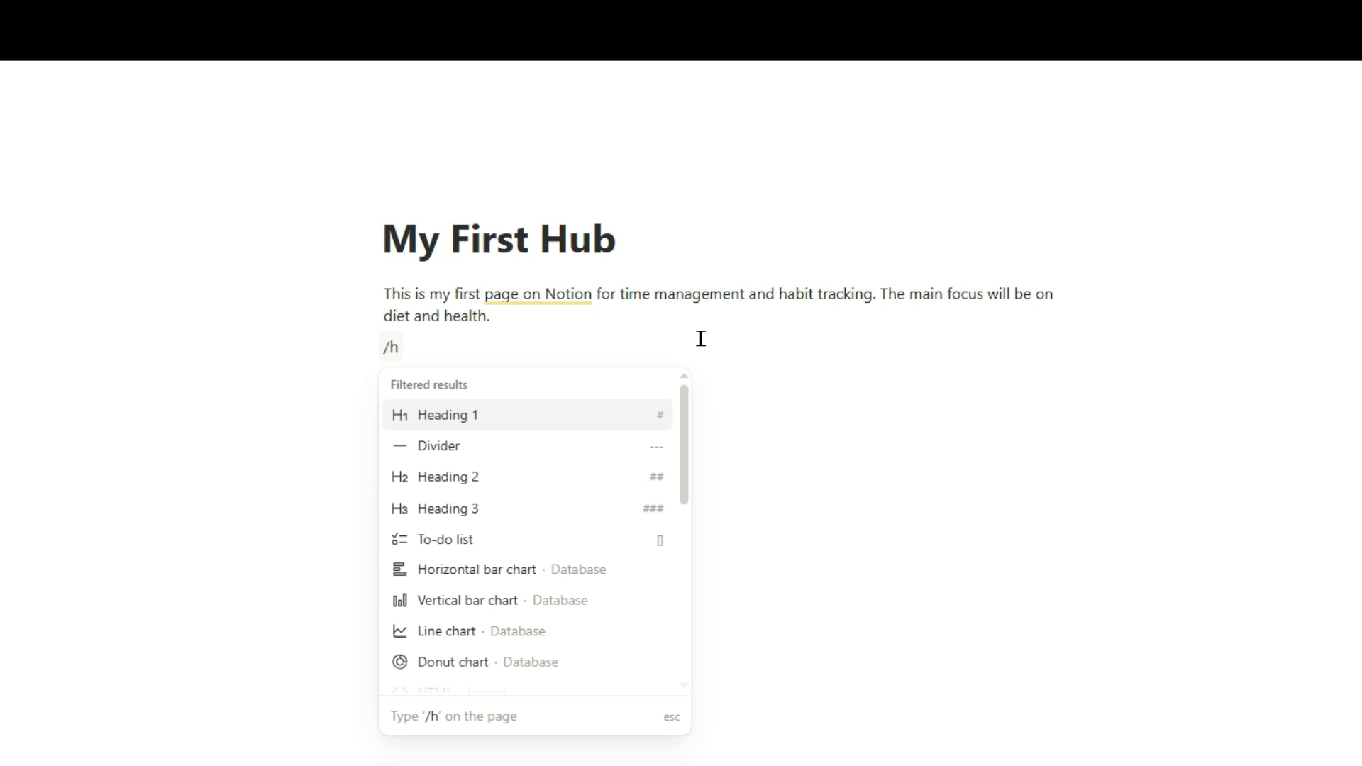
{"action": "type", "text": "2"}
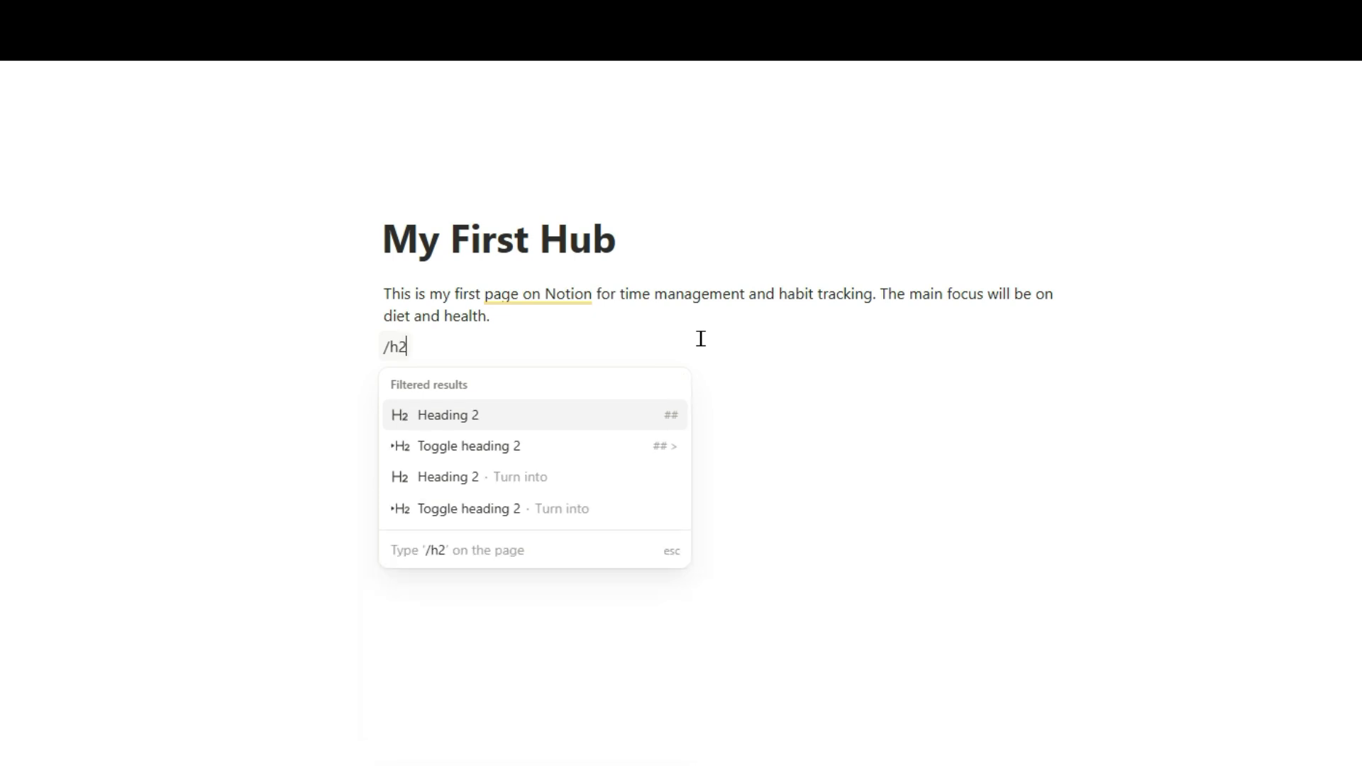
{"action": "left_click", "coordinate": [567, 402]}
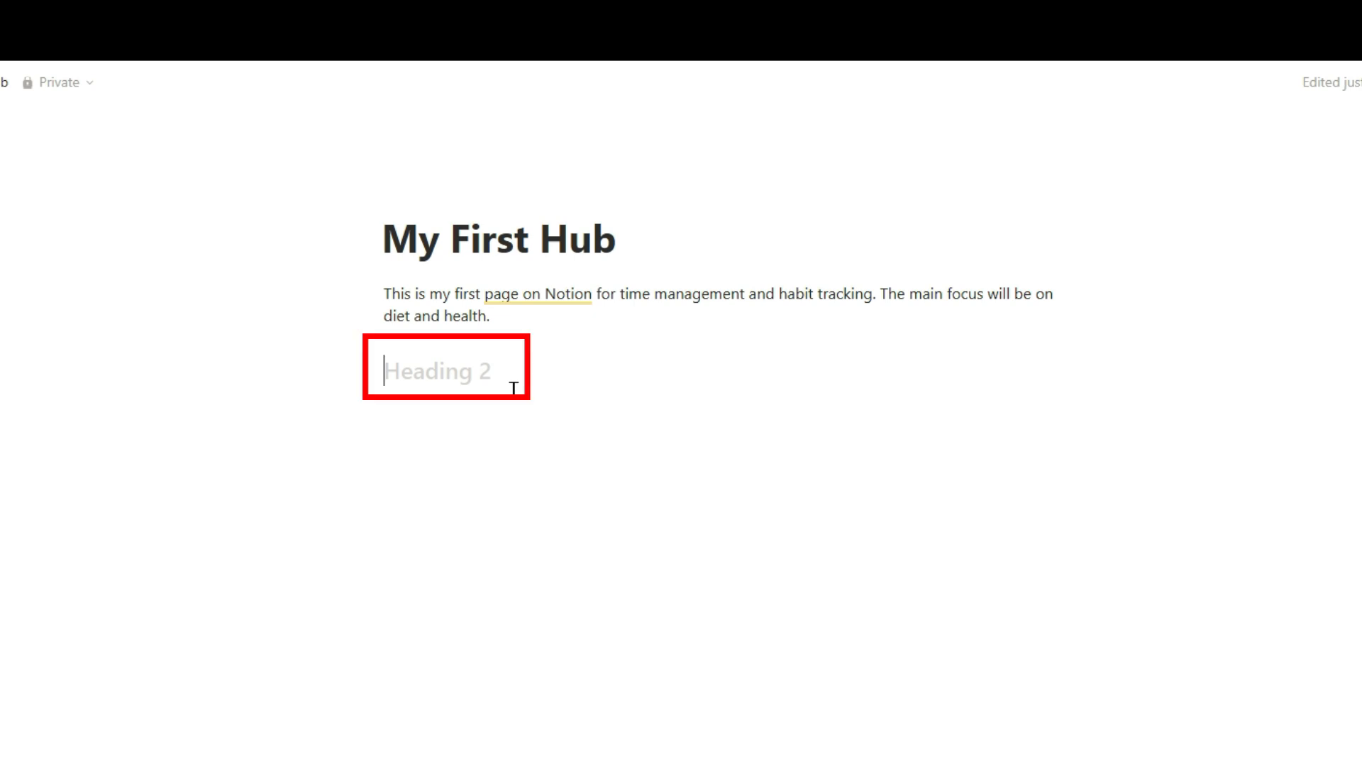
{"action": "type", "text": "Goals"}
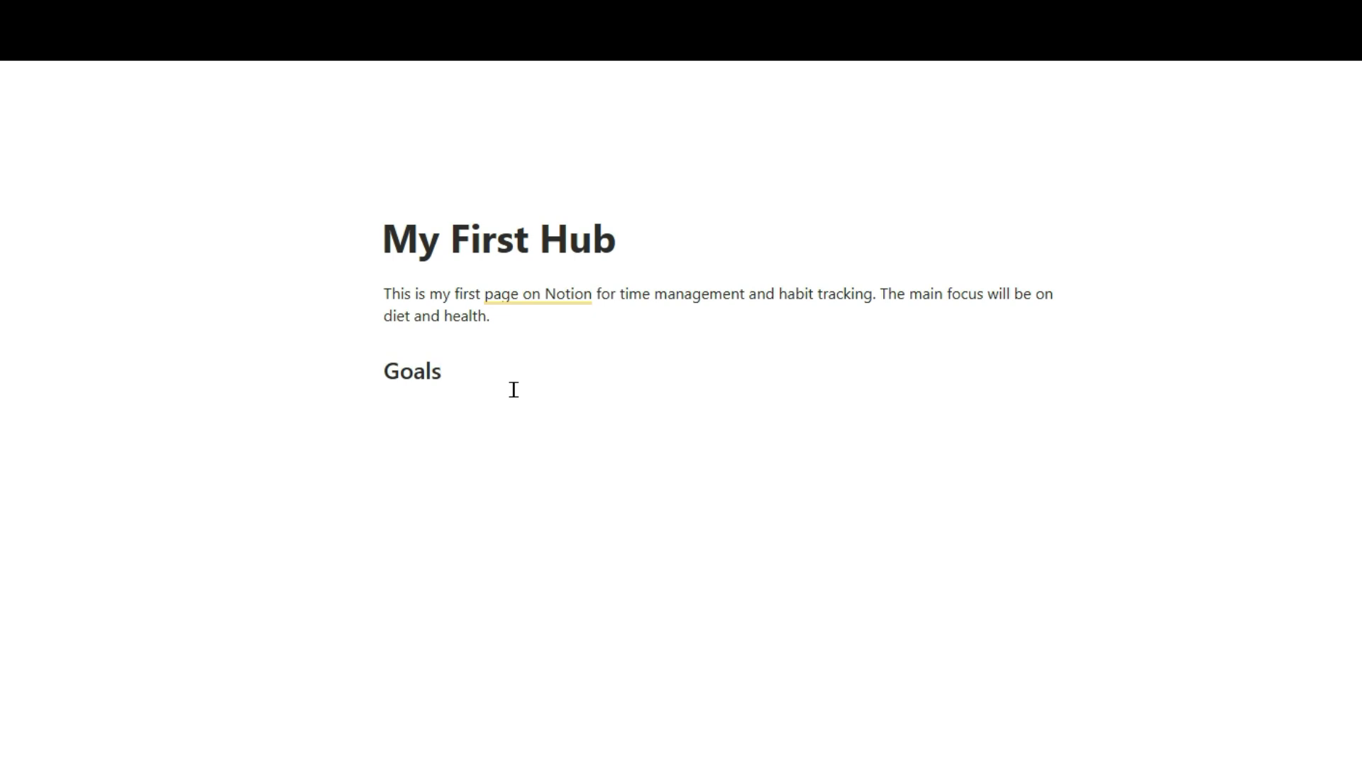
Step: Start a bulleted list under the Goals heading with the items "Being Healthy" and "Be active and productive"
{"action": "key", "text": "Return"}
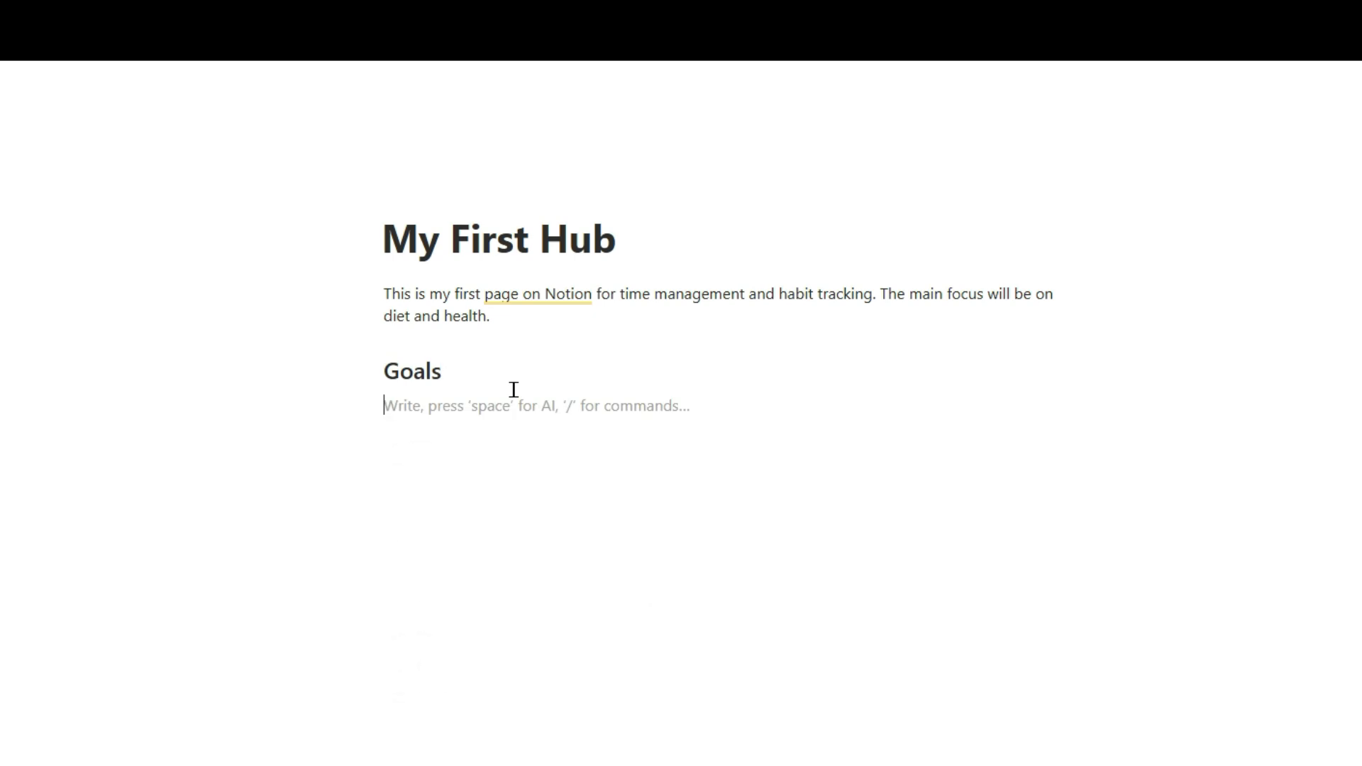
{"action": "type", "text": "/b"}
{"action": "left_click", "coordinate": [483, 472]}
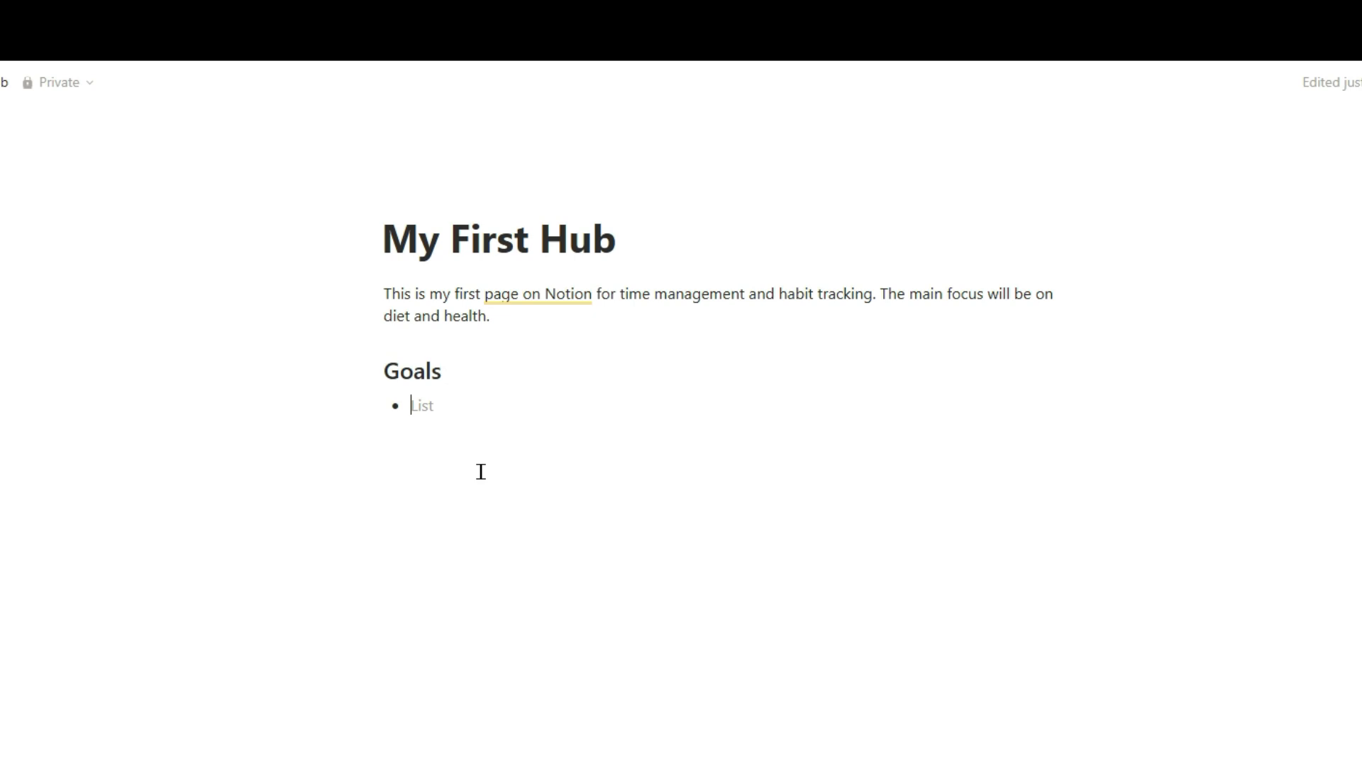
{"action": "type", "text": "Bieng"}
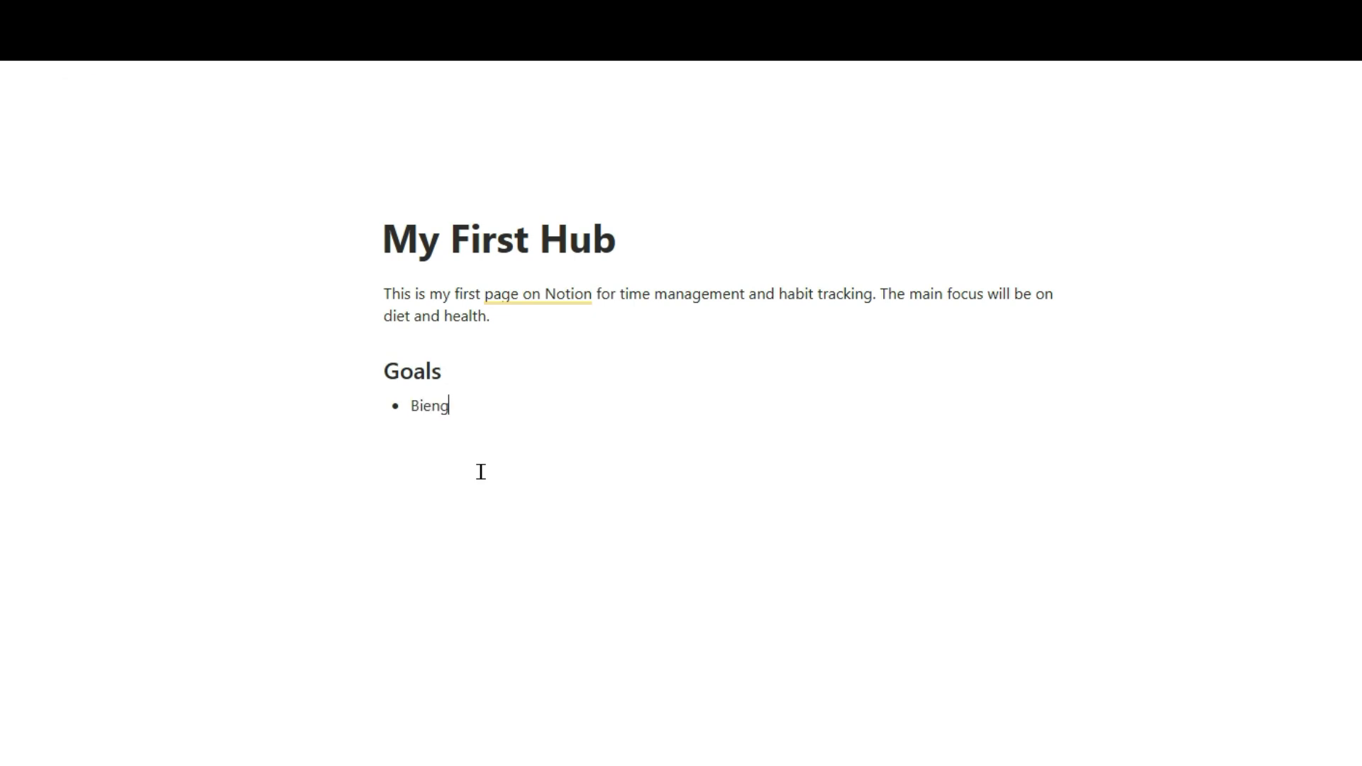
{"action": "type", "text": " Healthy"}
{"action": "key", "text": "Return"}
{"action": "type", "text": "Be active and product"}
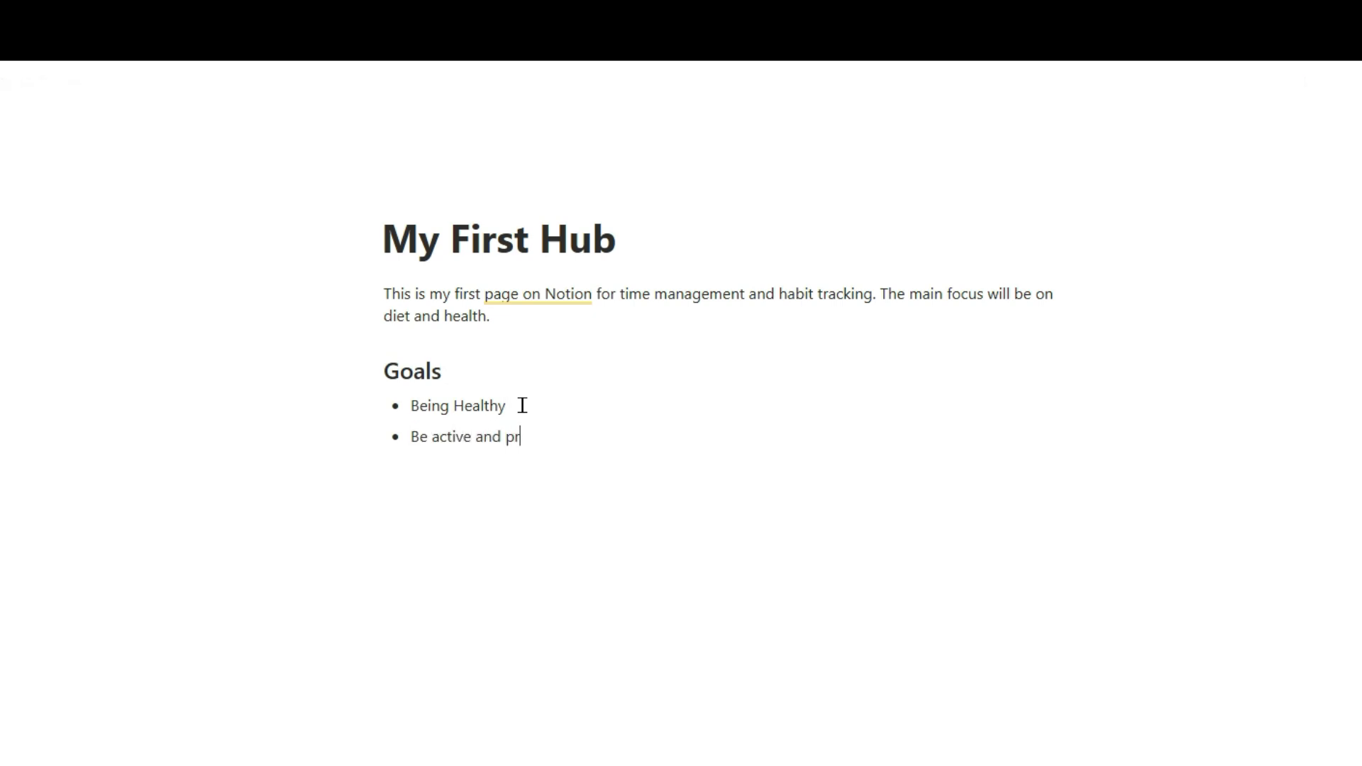
{"action": "type", "text": "ive"}
{"action": "key", "text": "Return"}
Step: Add the bullet "Get a Balanced diet" and move it above "Be active and productive"
{"action": "type", "text": "Get a Balanced diet"}
{"action": "key", "text": "ctrl+Left"}
{"action": "key", "text": "ctrl+Left"}
{"action": "type", "text": "a"}
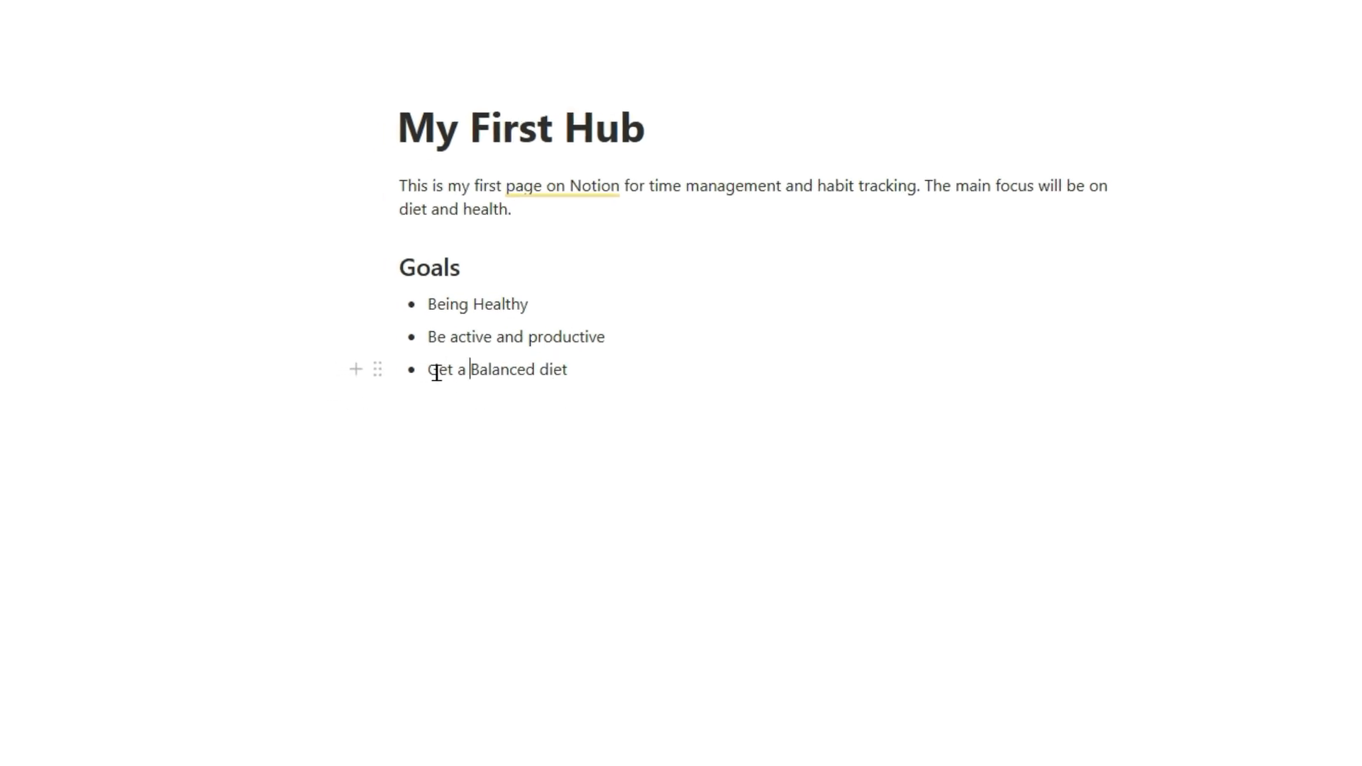
{"action": "left_click_drag", "start_coordinate": [433, 368], "coordinate": [444, 308]}
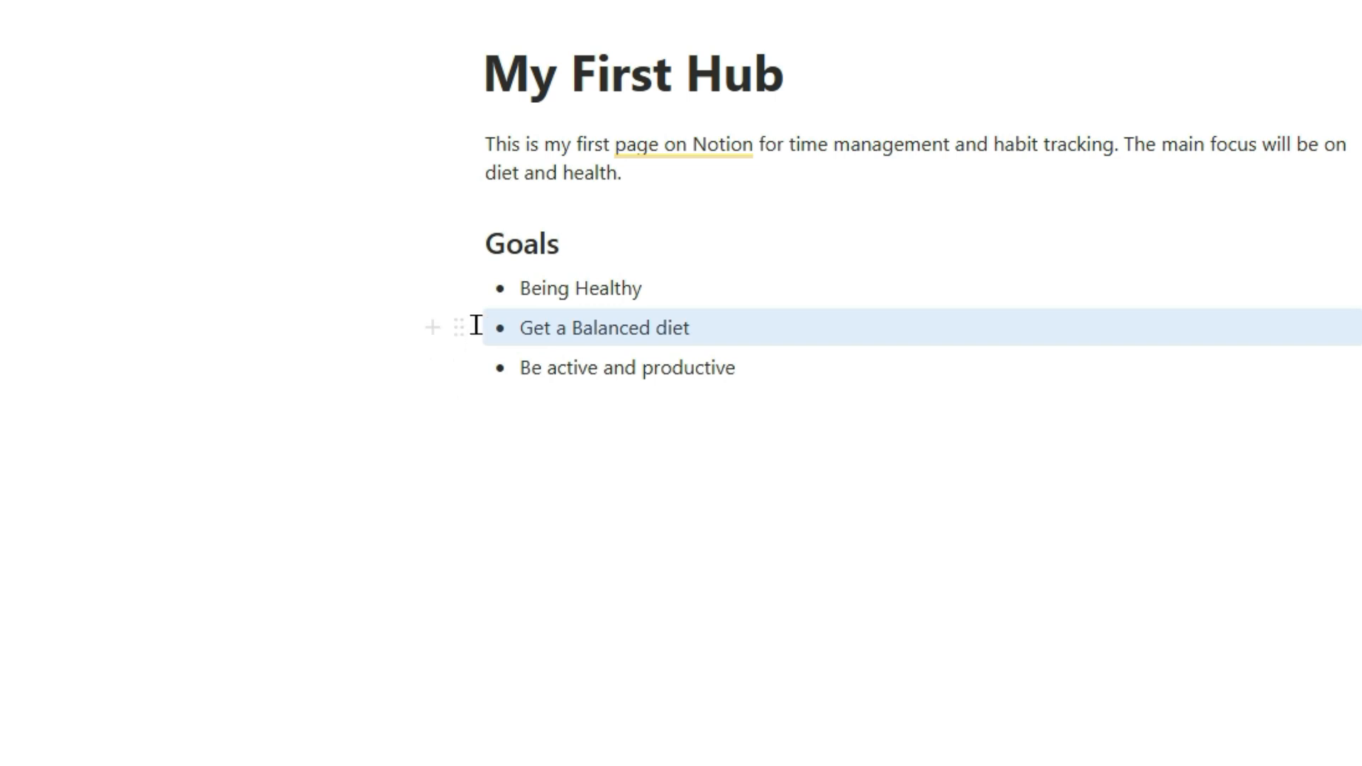
Step: Below the bullets, add the to-dos "walk 600 steps every day" and "Exercise for 30 minutes in the morning.", and check off the walking one
{"action": "left_click", "coordinate": [743, 366]}
{"action": "type", "text": "/ch"}
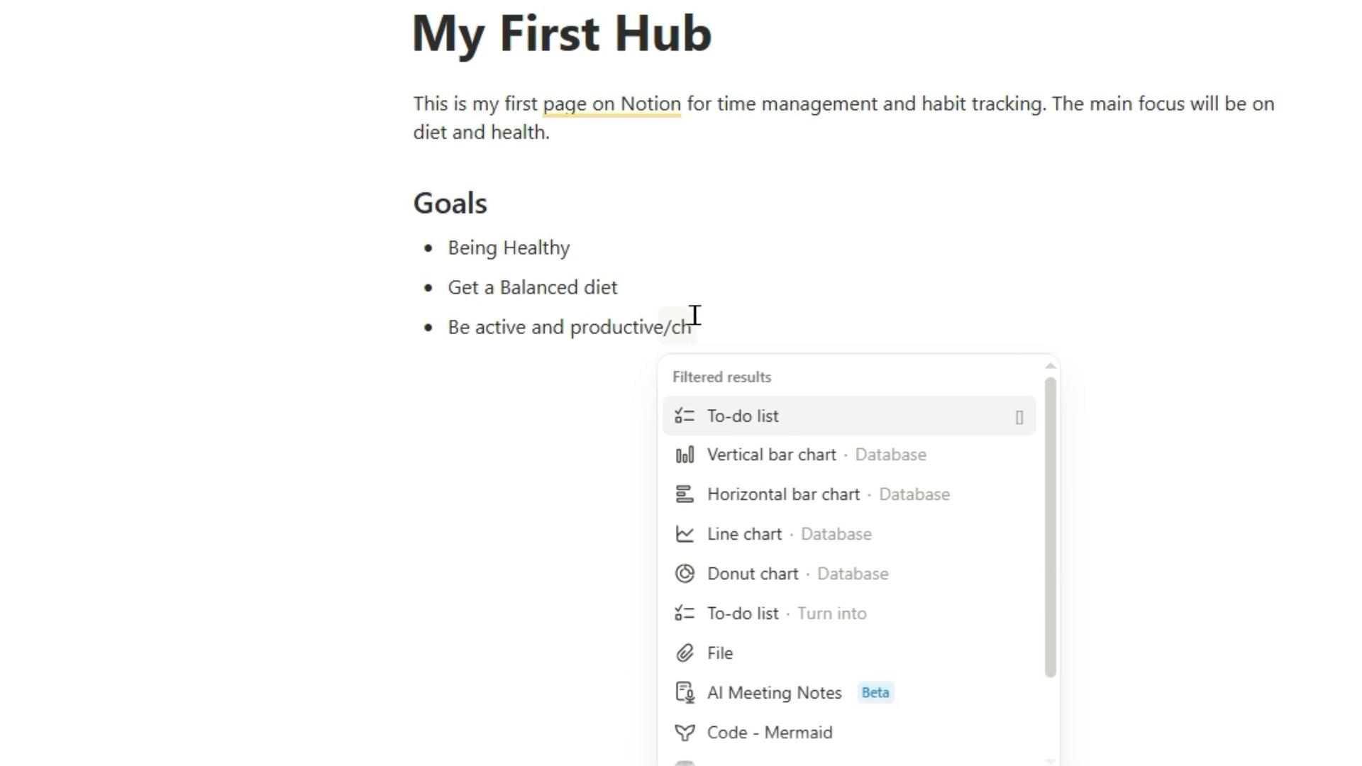
{"action": "key", "text": "BackSpace"}
{"action": "key", "text": "BackSpace"}
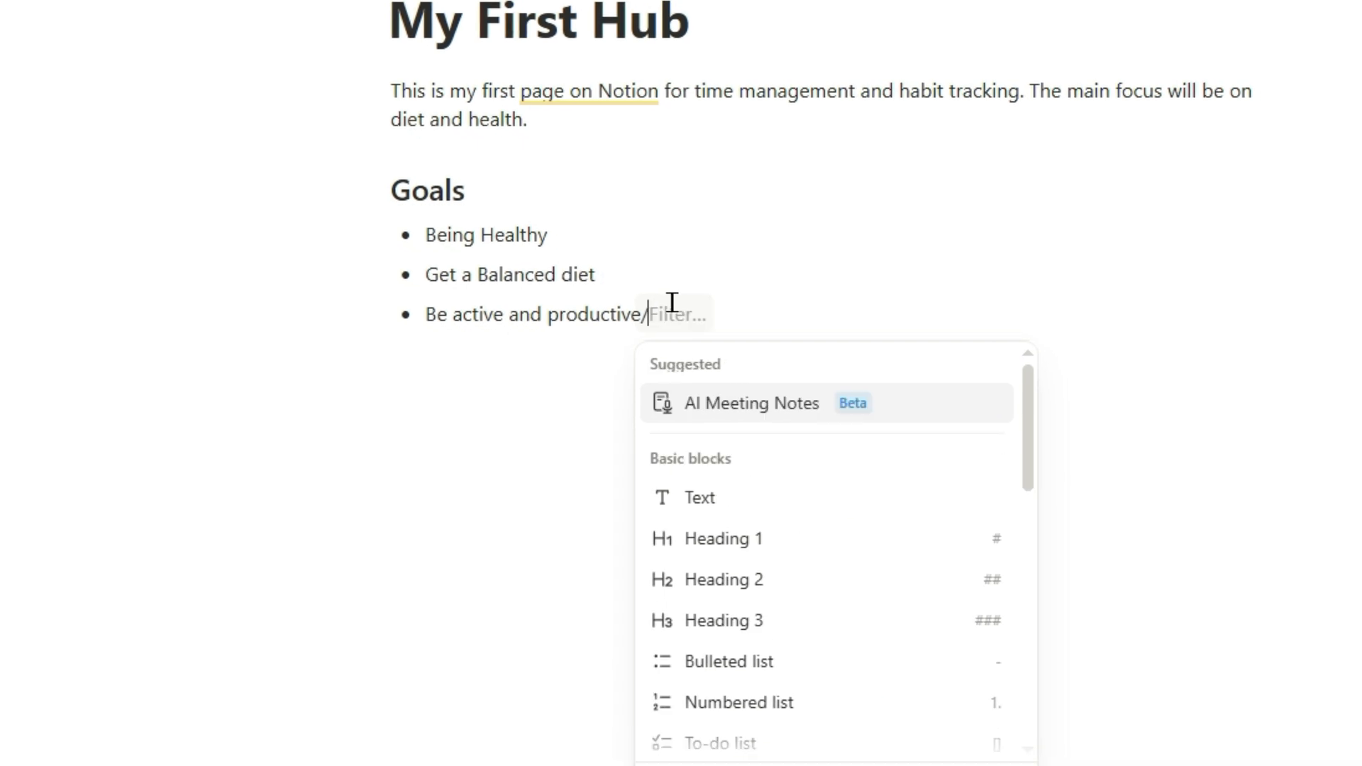
{"action": "type", "text": "to"}
{"action": "left_click", "coordinate": [747, 413]}
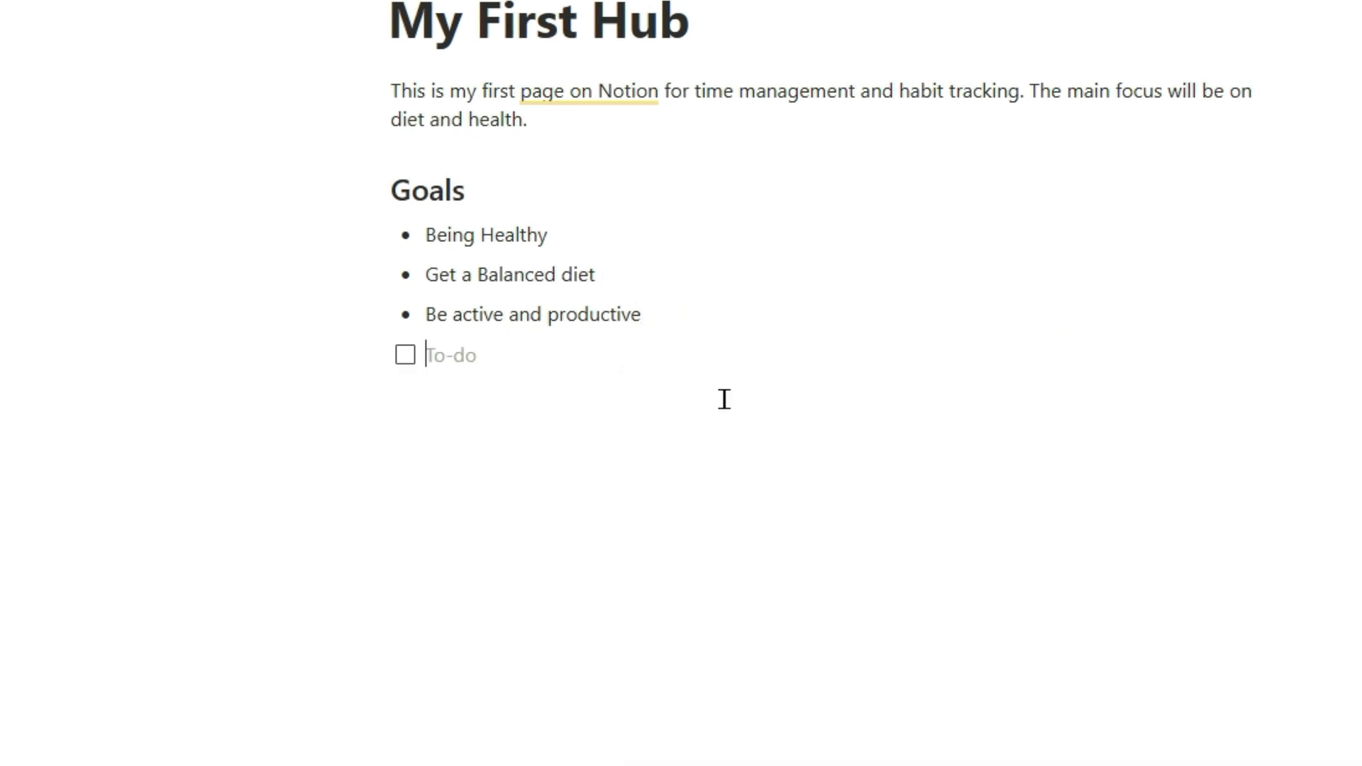
{"action": "type", "text": "walk 600 steps everyday"}
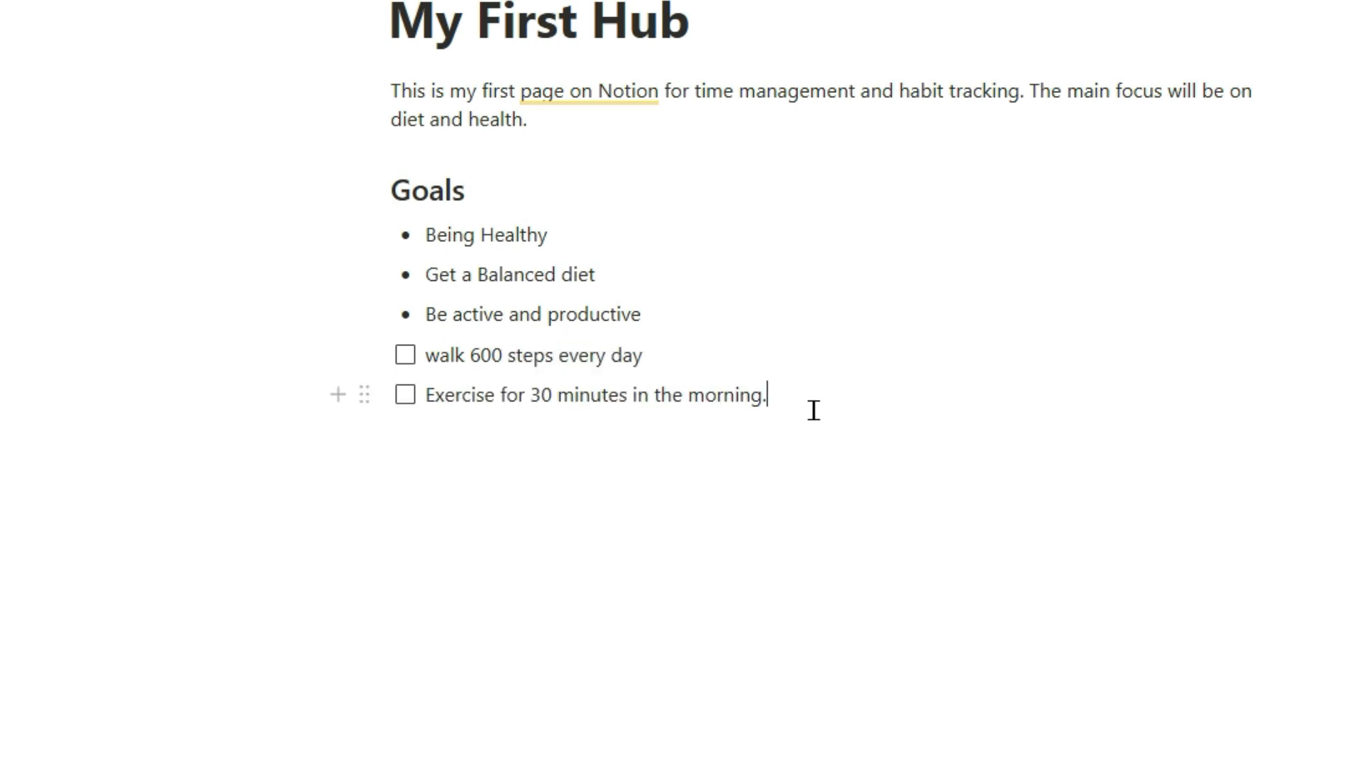
{"action": "left_click", "coordinate": [404, 357]}
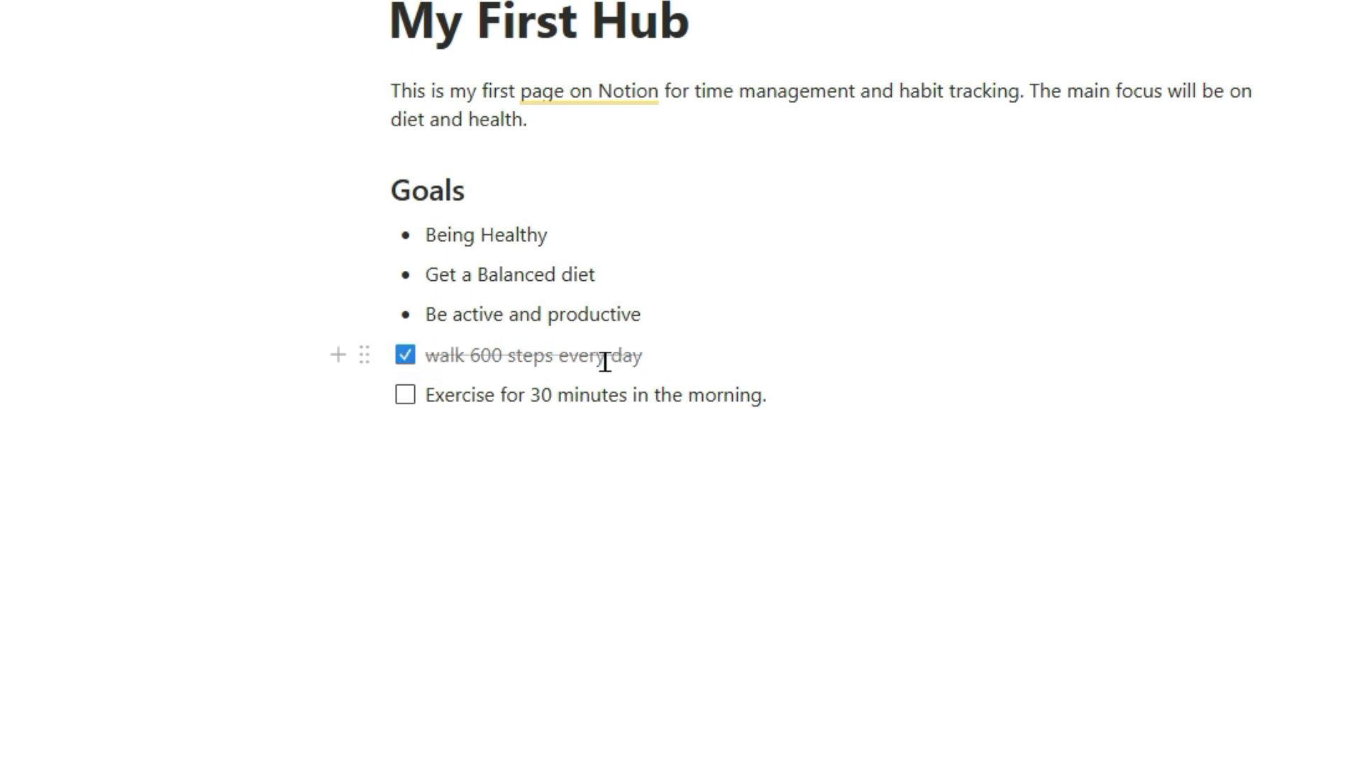
{"action": "key", "text": "Escape"}
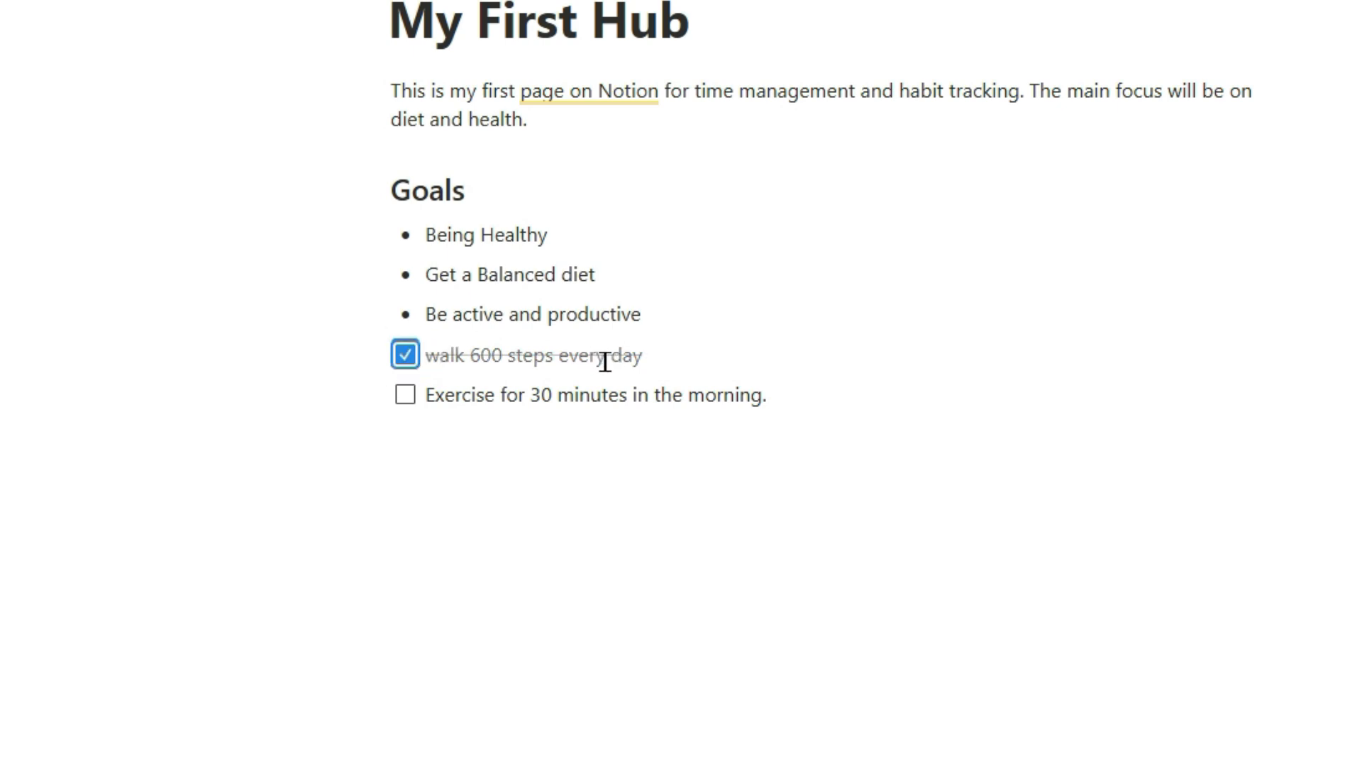